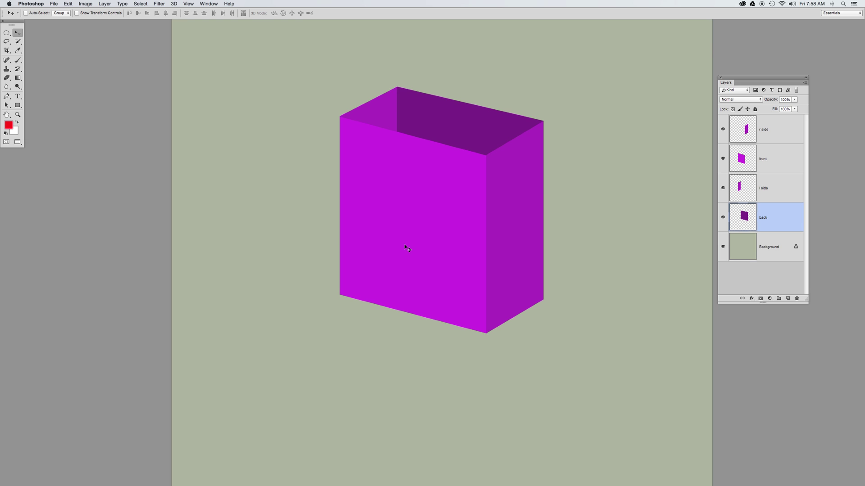
Try a freehand lasso selection for the shadow under the box, then discard it.
click(7, 42)
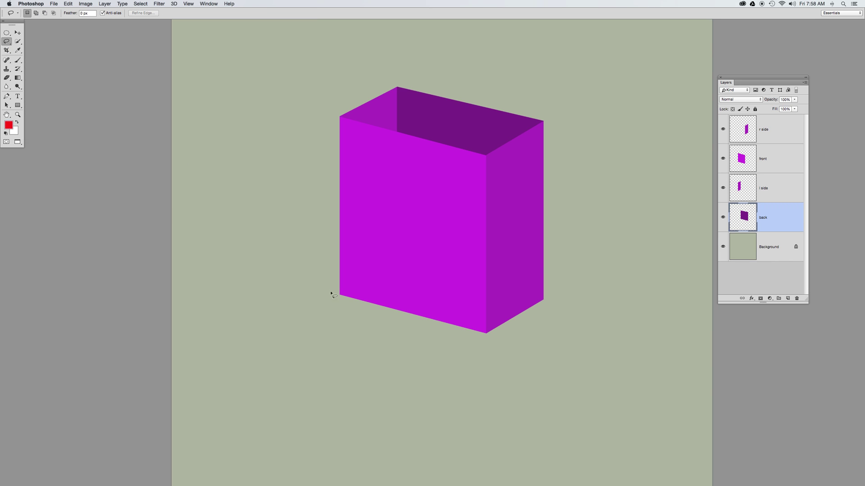
mouse_move(341, 297)
mouse_down()
mouse_move(392, 336)
mouse_move(456, 366)
mouse_move(522, 379)
mouse_move(563, 372)
mouse_move(569, 355)
mouse_move(542, 299)
mouse_move(520, 322)
mouse_move(491, 332)
mouse_move(412, 322)
mouse_move(342, 296)
mouse_up()
click(577, 335)
Add a new empty layer below 'back' and name it 'shadow'.
right_click(769, 214)
click(772, 216)
super+click(787, 298)
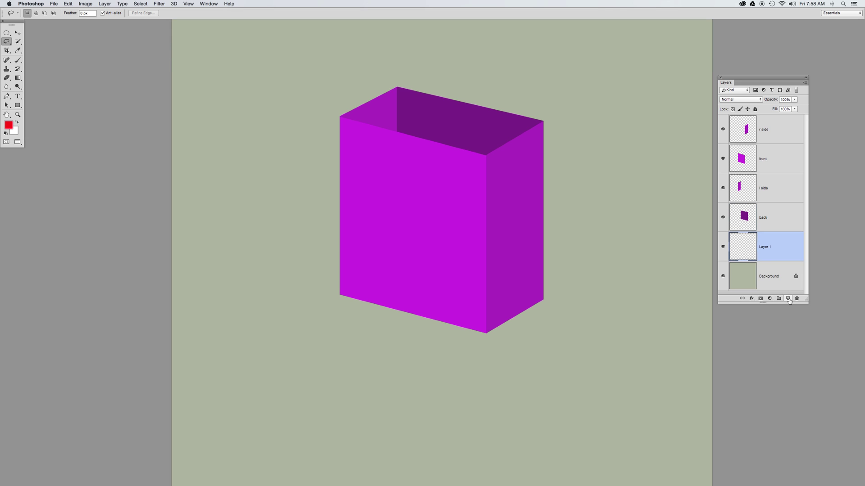
double_click(764, 248)
text(shadow)
key(Return)
click(18, 61)
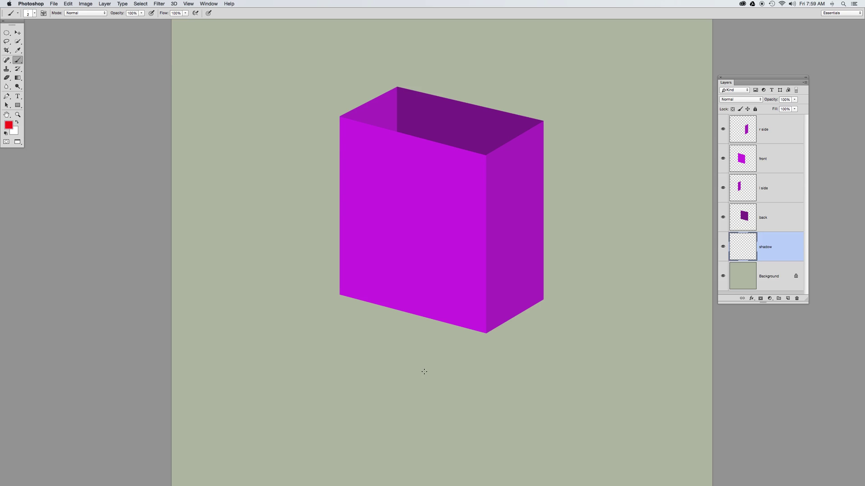
Sample the sage-green background and darken it to grey-green #53564d as the foreground colour.
alt+click(527, 338)
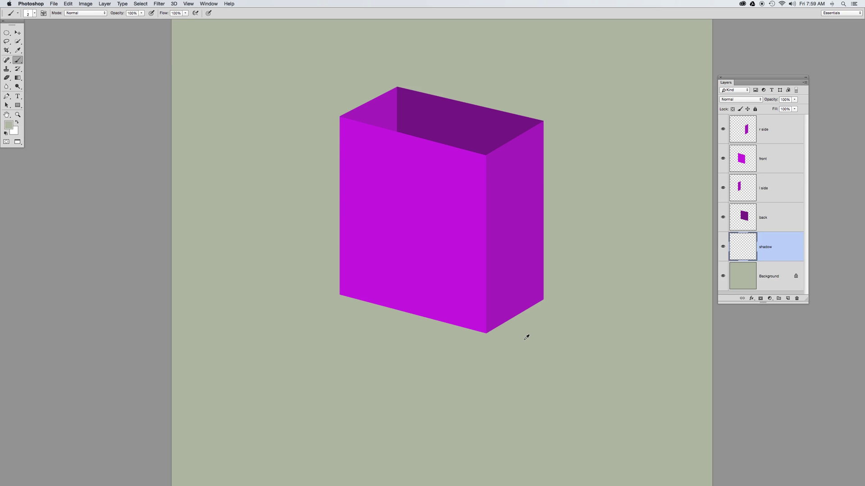
click(11, 126)
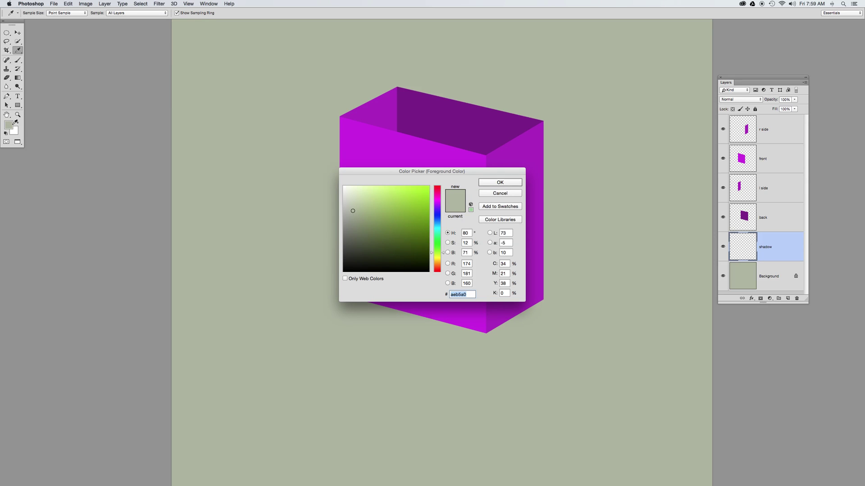
drag(353, 213, 352, 243)
click(489, 183)
key(b)
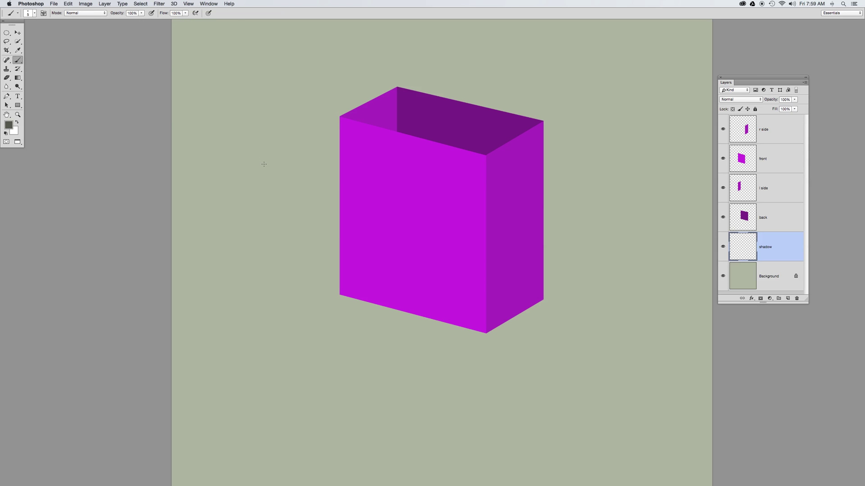
Paint a soft 250 px dark grey-green shadow beneath the box's base, spreading lower right.
key(bracketright)
key(bracketright)
key(bracketright)
key(bracketright)
key(bracketright)
key(bracketright)
key(bracketright)
key(bracketright)
key(bracketright)
key(bracketright)
key(bracketright)
key(bracketright)
key(bracketright)
key(bracketright)
key(bracketright)
key(bracketright)
key(bracketright)
key(bracketright)
key(bracketright)
key(bracketright)
mouse_move(370, 278)
mouse_down()
mouse_move(428, 319)
mouse_move(483, 330)
mouse_move(516, 321)
mouse_move(515, 302)
mouse_move(517, 317)
mouse_move(432, 319)
mouse_move(366, 287)
mouse_move(485, 340)
mouse_move(509, 342)
mouse_move(526, 328)
mouse_move(526, 311)
mouse_move(514, 313)
mouse_move(536, 341)
mouse_move(491, 337)
mouse_move(364, 291)
mouse_up()
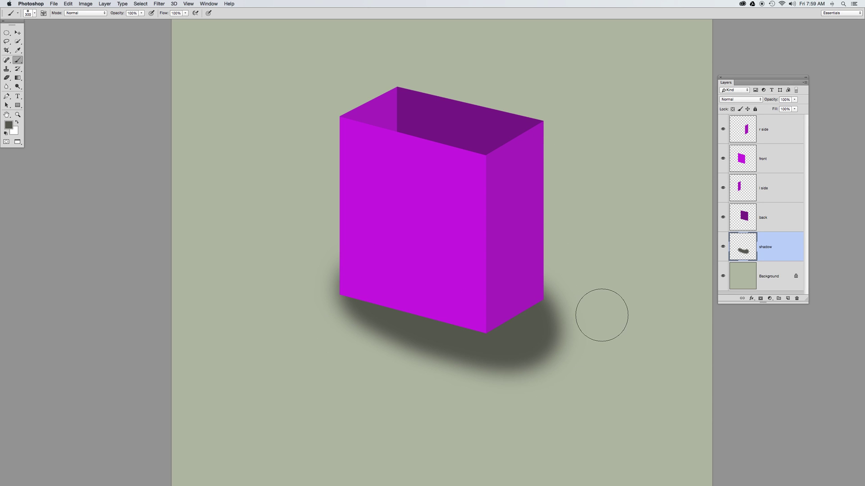
click(19, 36)
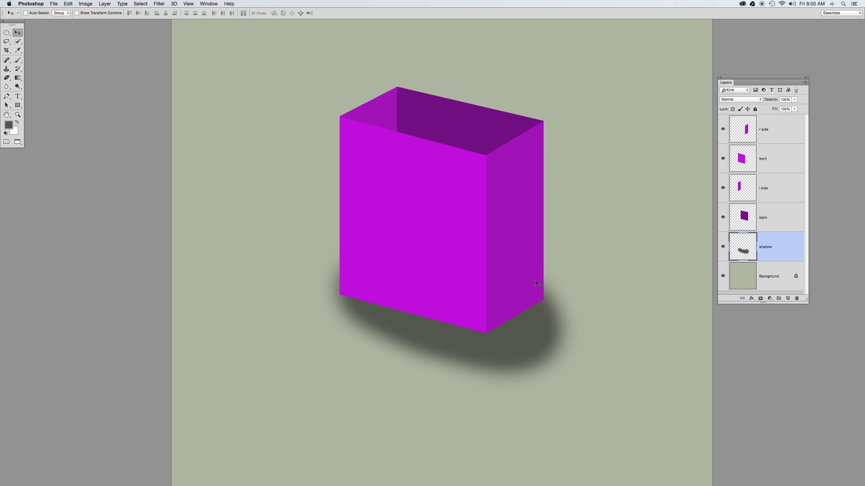
Create a new layer, move it above 'shadow', and name it 'anchor shadow'.
click(788, 298)
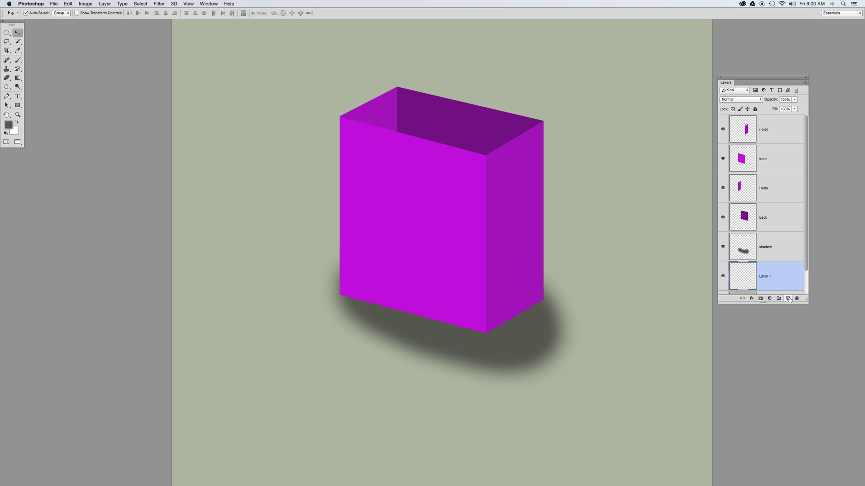
drag(777, 283, 777, 239)
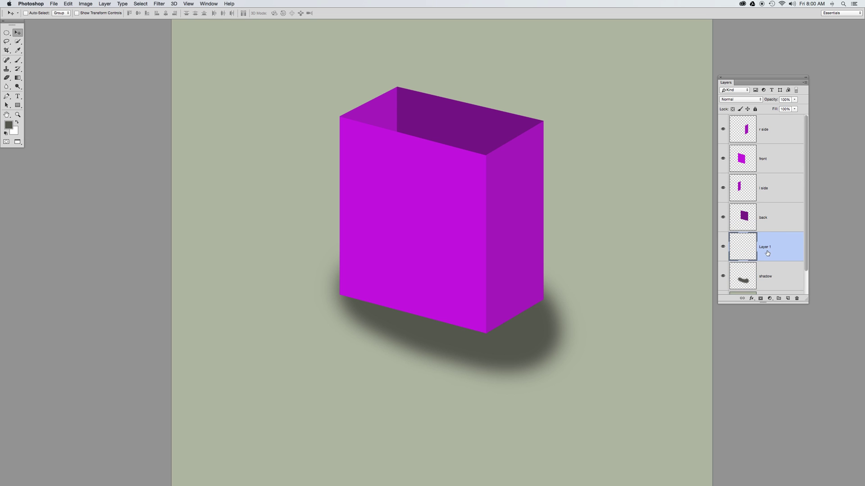
double_click(765, 247)
text(anchor shaod)
key(BackSpace)
key(BackSpace)
text(dow)
key(Return)
key(b)
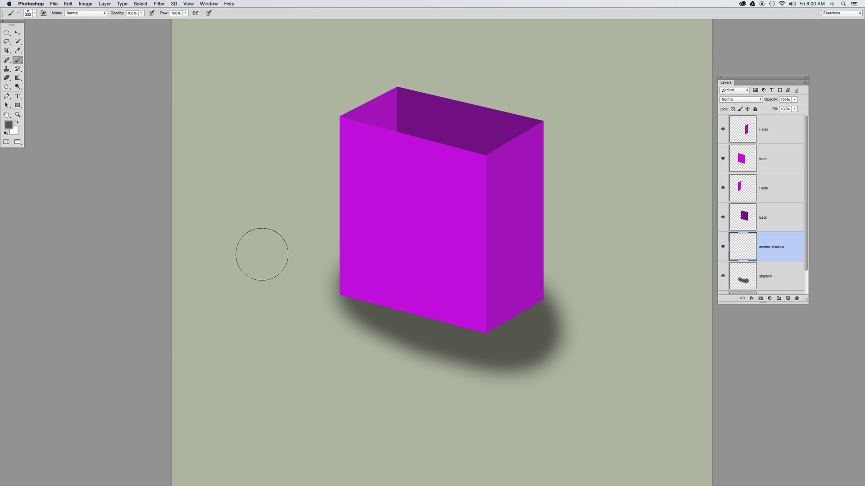
key(bracketleft)
key(bracketleft)
key(bracketleft)
key(bracketleft)
key(bracketleft)
key(bracketleft)
key(bracketleft)
key(bracketleft)
key(bracketleft)
key(bracketleft)
key(bracketleft)
key(bracketleft)
key(bracketleft)
Choose an even darker grey as the foreground colour.
click(8, 126)
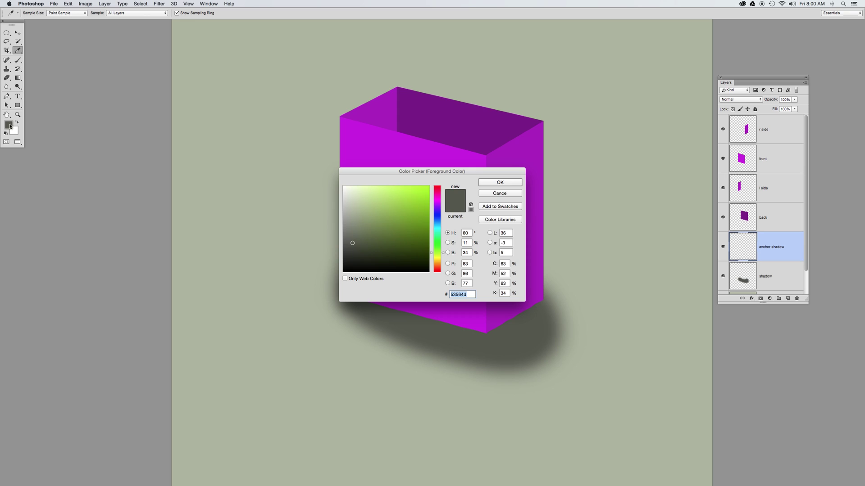
drag(353, 245, 352, 255)
key(Return)
Paint thin 15 px dark lines along the box's front and right bottom edges.
key(ctrl+plus)
key(ctrl+plus)
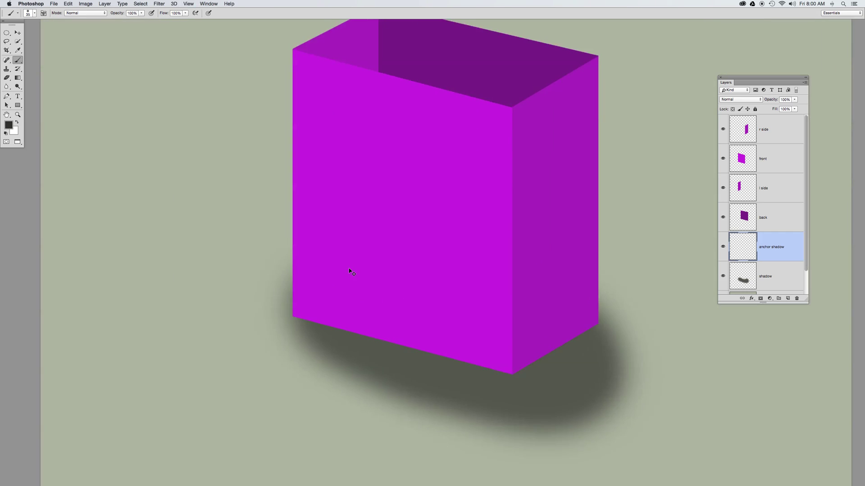
drag(336, 304, 353, 168)
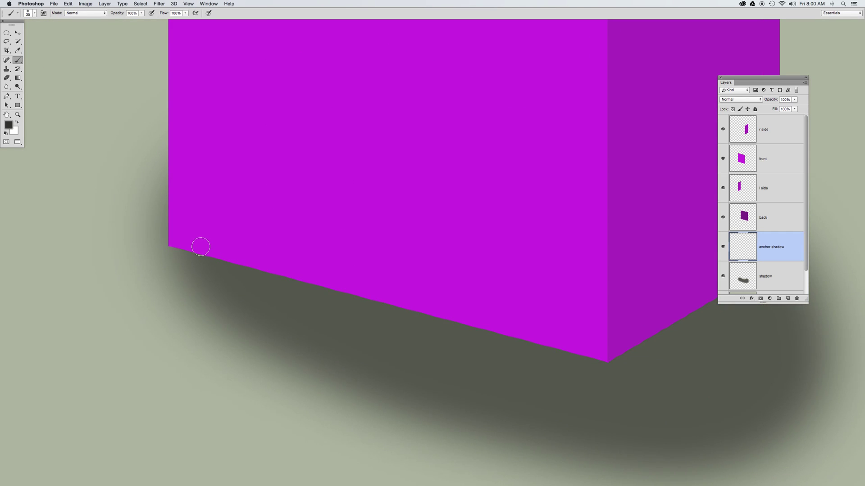
key(bracketleft)
key(bracketleft)
shift+click(604, 359)
drag(585, 322, 458, 321)
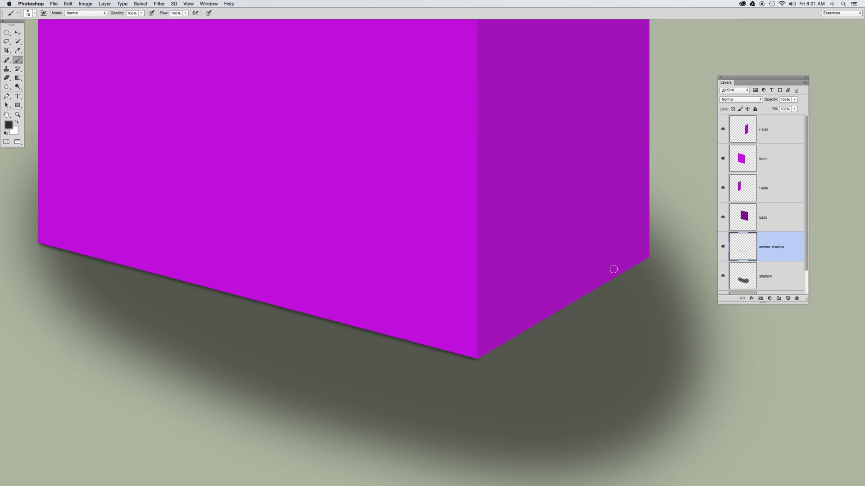
shift+click(644, 257)
key(super+minus)
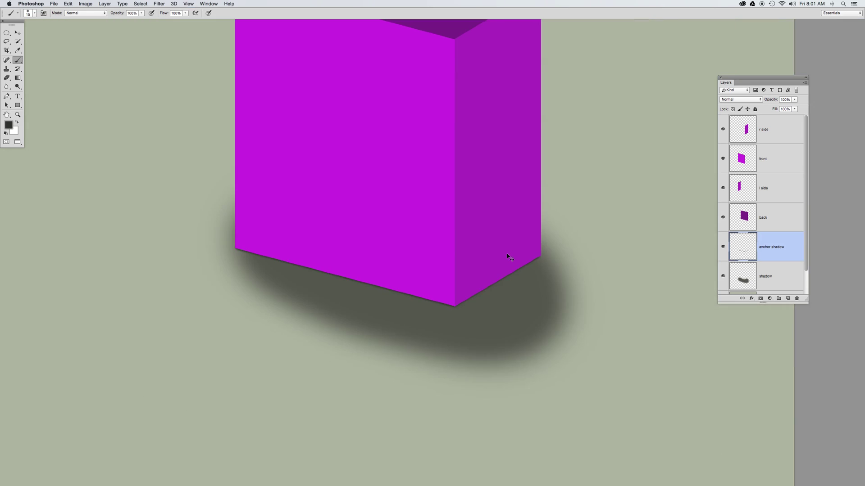
key(super+minus)
drag(456, 290, 486, 279)
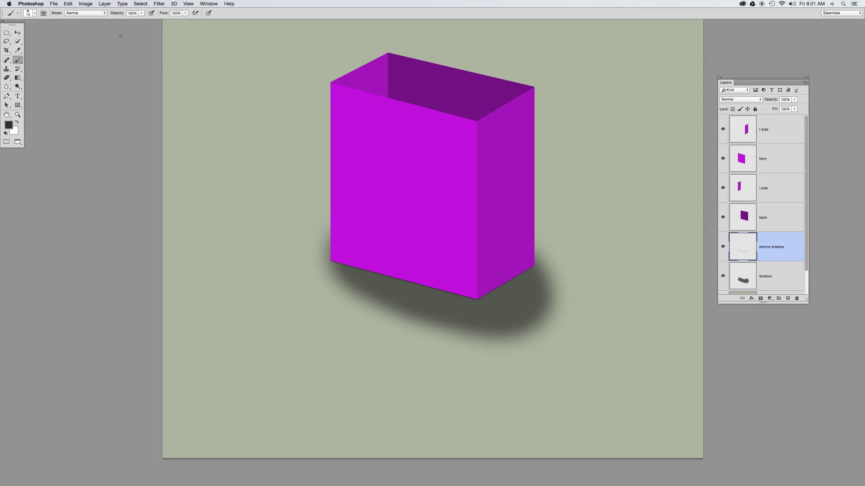
Apply a Gaussian Blur of about 4.8 px radius to the anchor shadow lines.
click(18, 32)
click(159, 4)
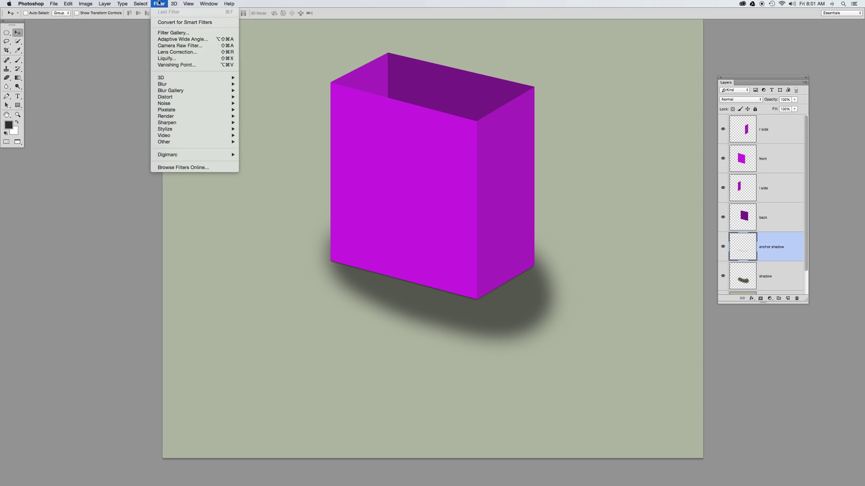
mouse_move(167, 84)
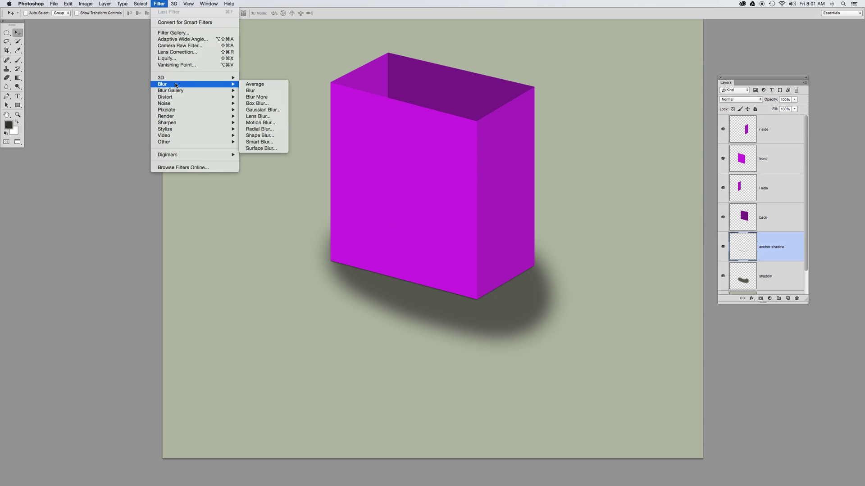
click(276, 110)
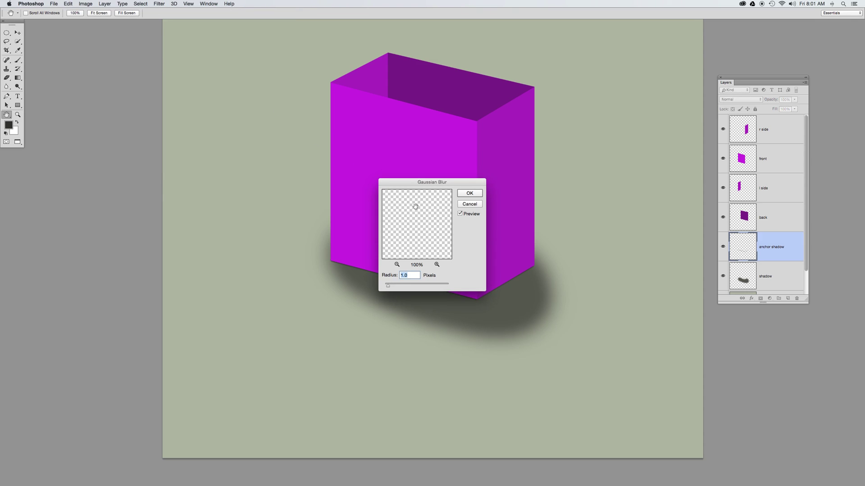
click(485, 296)
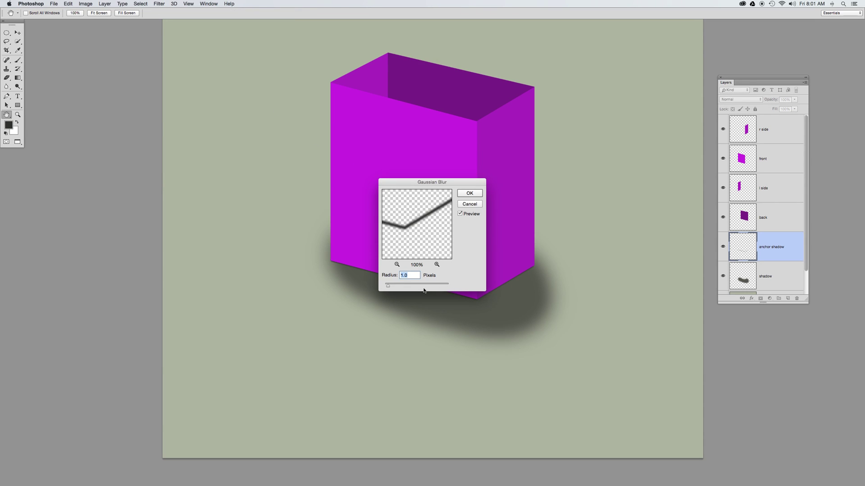
drag(388, 285, 397, 289)
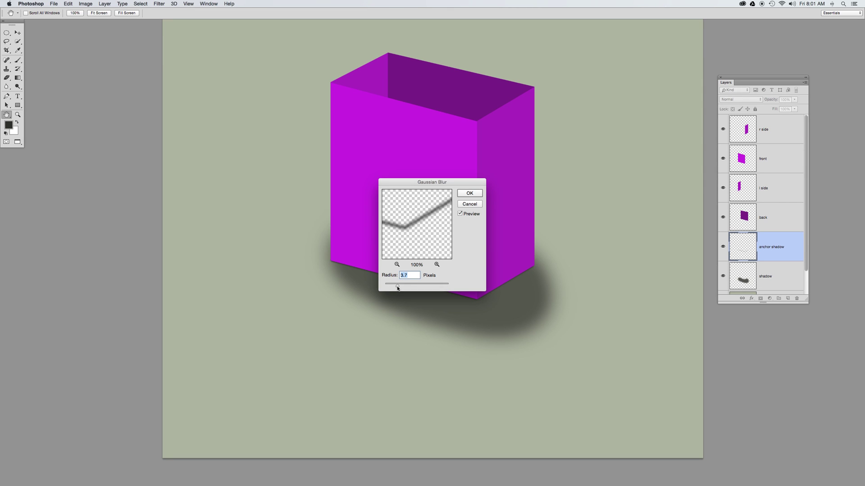
drag(400, 288, 402, 288)
click(470, 195)
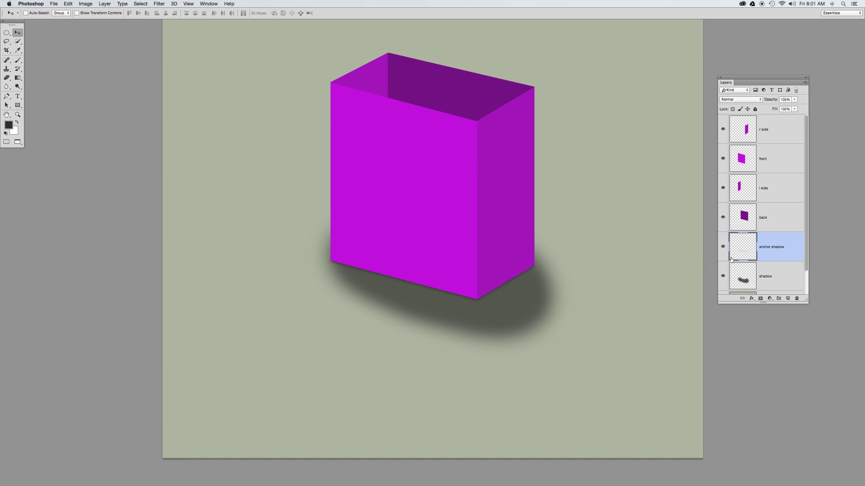
Add a 'mid shadow' layer and sample the shadow's dark grey-green as the paint colour.
super+click(787, 299)
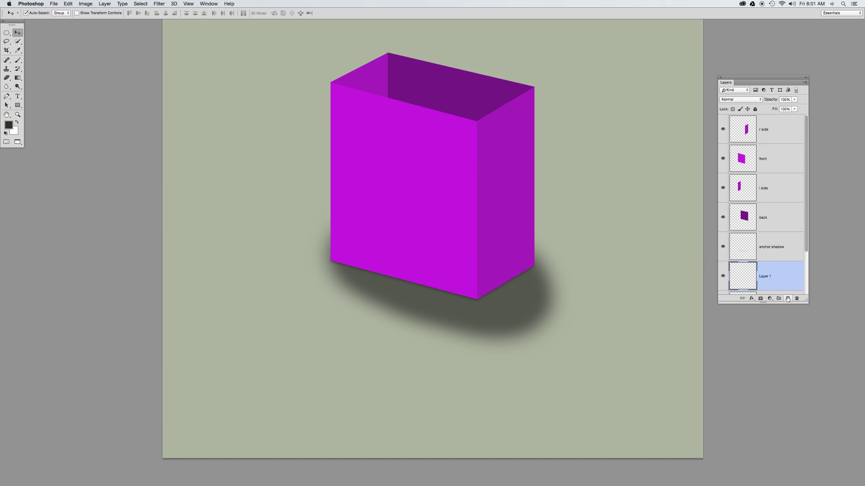
double_click(766, 276)
text(mid shadow)
key(Return)
click(17, 60)
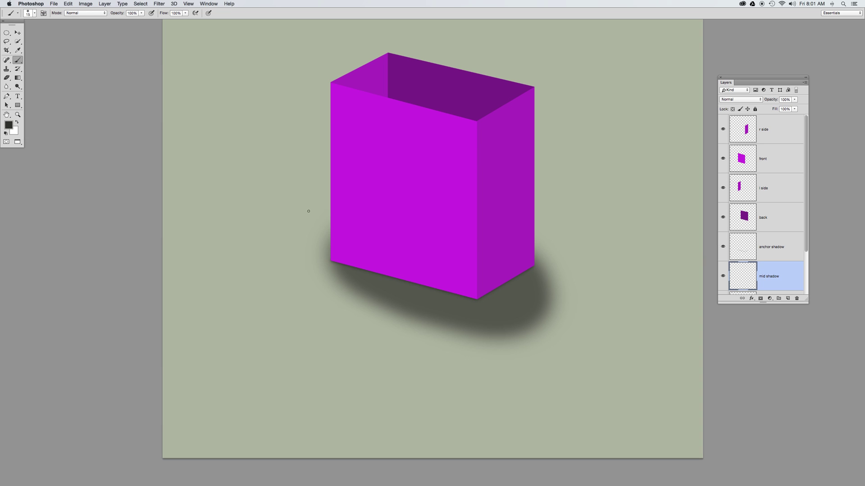
alt+click(514, 292)
click(8, 126)
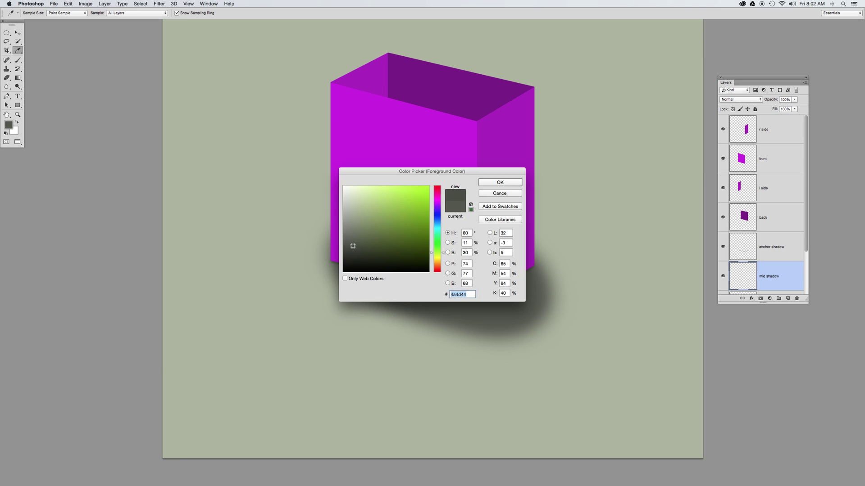
key(Return)
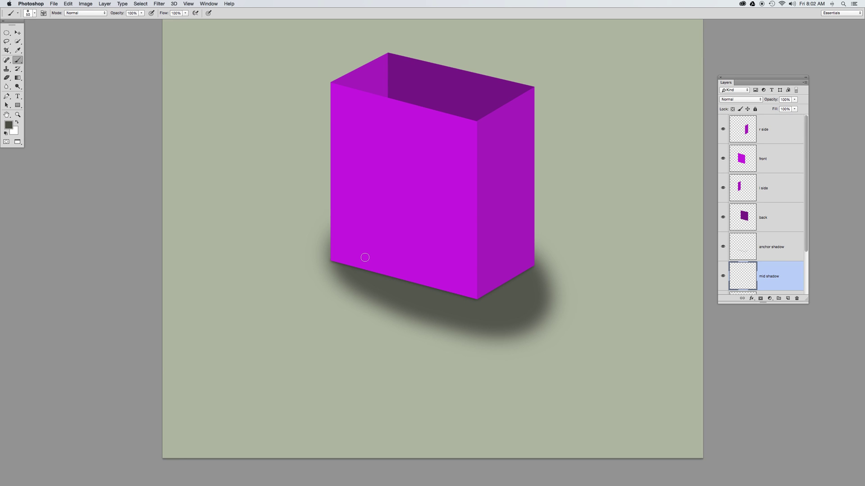
Paint a 150 px stroke along the box's bottom edge; set layer opacity 73%, brush opacity 56%.
key(bracketright)
key(bracketright)
key(bracketright)
key(bracketright)
key(bracketright)
key(bracketright)
key(bracketright)
key(bracketright)
key(bracketright)
key(bracketright)
key(bracketleft)
key(bracketleft)
key(bracketleft)
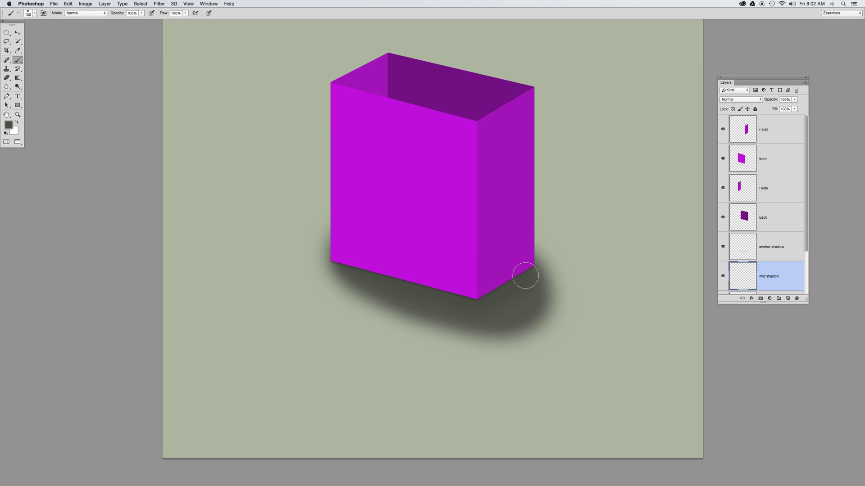
mouse_move(497, 296)
mouse_down()
mouse_move(454, 299)
mouse_move(356, 260)
mouse_up()
mouse_move(773, 100)
mouse_down()
mouse_move(764, 101)
mouse_move(780, 100)
mouse_up()
mouse_move(118, 14)
mouse_down()
mouse_move(103, 13)
mouse_move(151, 16)
mouse_up()
scroll(782, 256, down, 3)
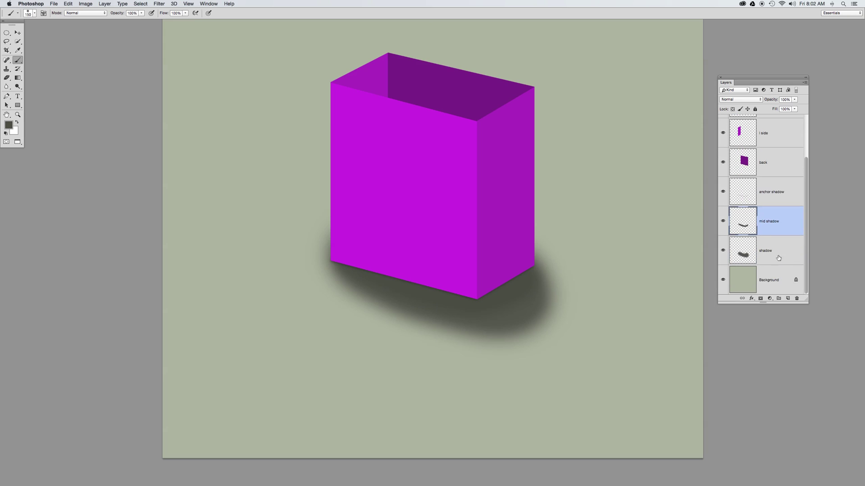
click(775, 255)
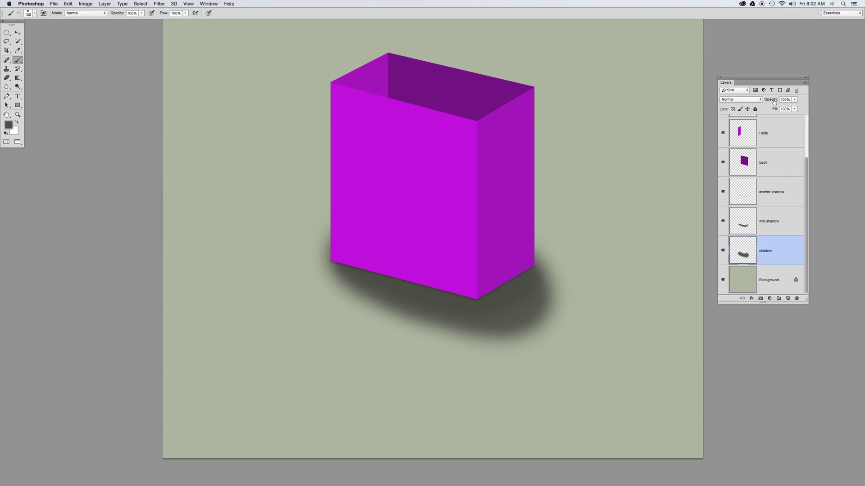
drag(774, 102, 767, 102)
click(778, 219)
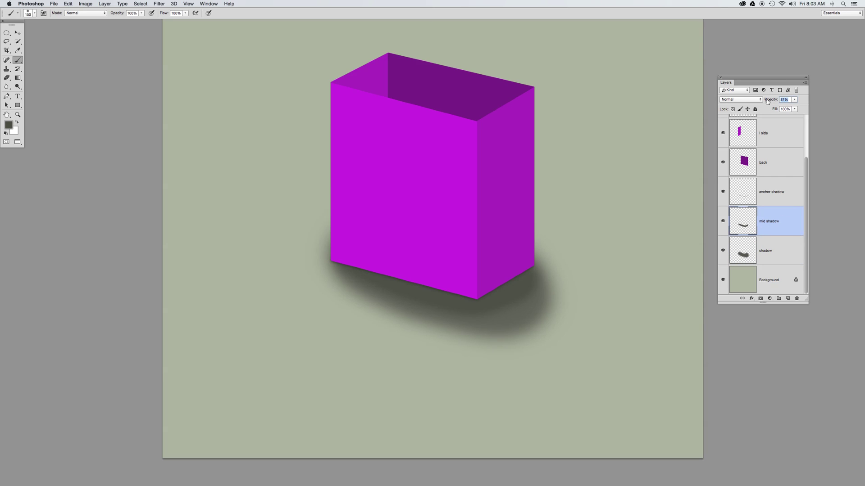
click(775, 250)
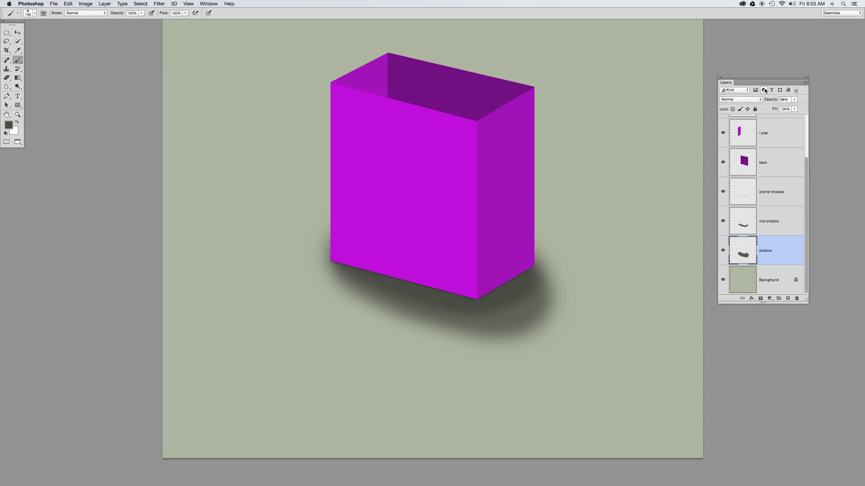
drag(771, 100, 793, 100)
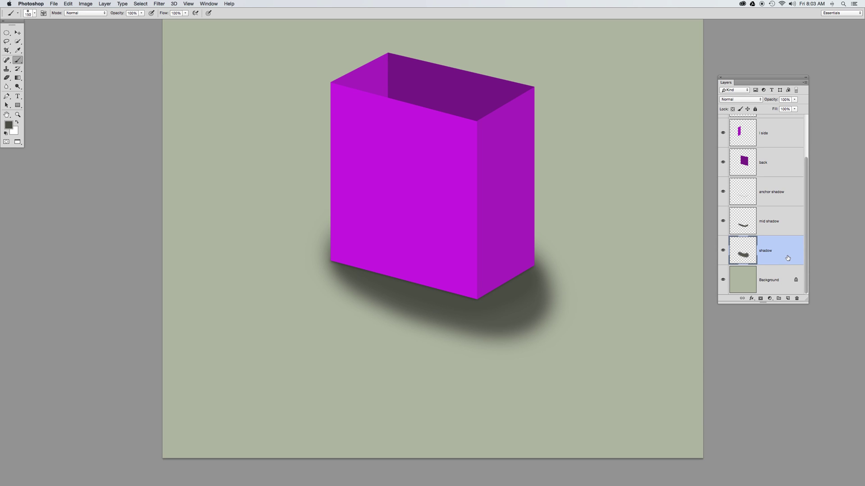
Erase the shadow spill at the box's lower-left with a Brush-mode eraser sized 125–500 px.
key(e)
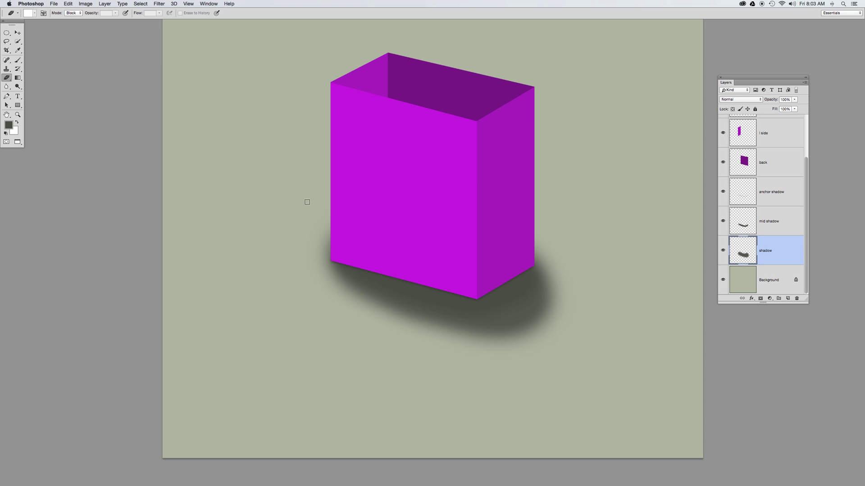
click(77, 14)
click(71, 19)
key(bracketright)
key(bracketright)
key(bracketright)
key(bracketright)
key(bracketright)
key(bracketright)
key(bracketright)
key(bracketright)
mouse_move(337, 224)
mouse_down()
mouse_move(310, 251)
mouse_move(331, 241)
mouse_move(322, 252)
mouse_move(305, 260)
mouse_up()
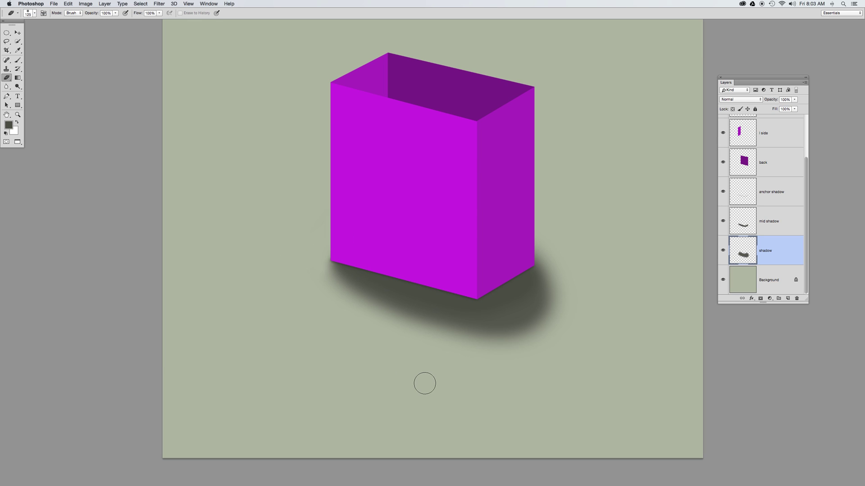
key(bracketright)
key(bracketright)
key(bracketright)
key(bracketright)
key(bracketright)
key(bracketright)
key(bracketright)
key(bracketright)
key(bracketright)
key(bracketright)
key(bracketright)
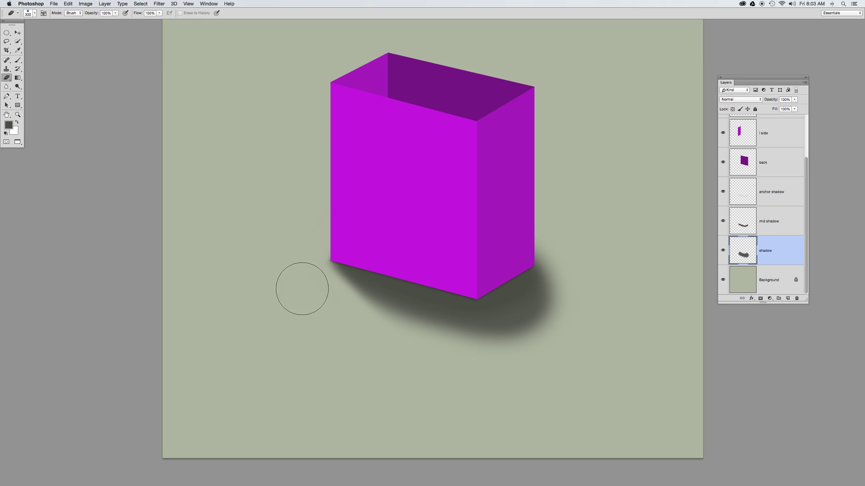
mouse_move(301, 287)
mouse_down()
mouse_move(353, 367)
mouse_move(404, 384)
mouse_up()
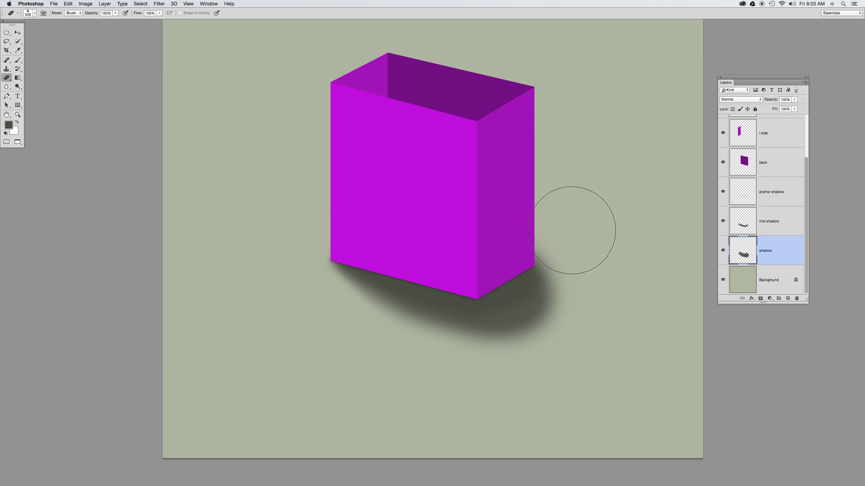
key(bracketleft)
key(bracketleft)
key(bracketleft)
key(bracketleft)
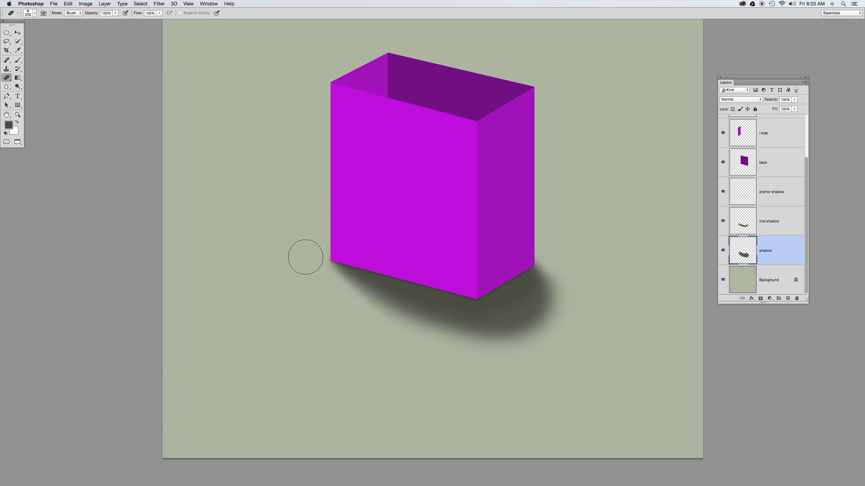
click(767, 199)
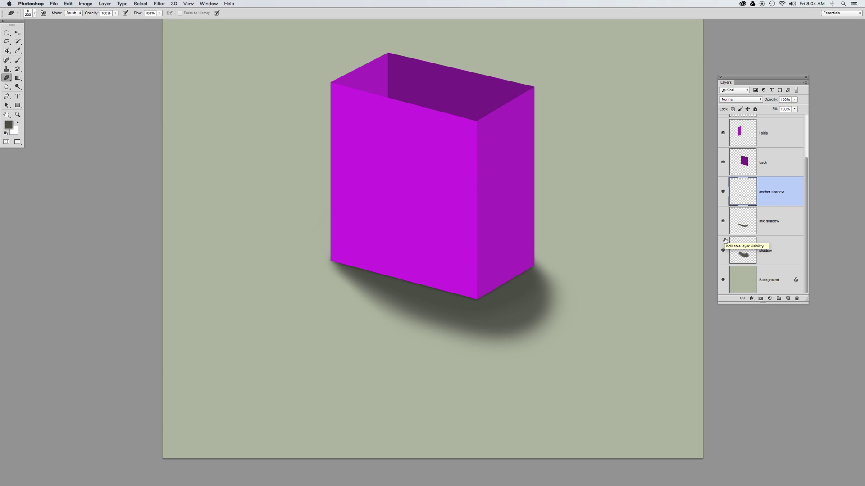
click(723, 193)
click(723, 221)
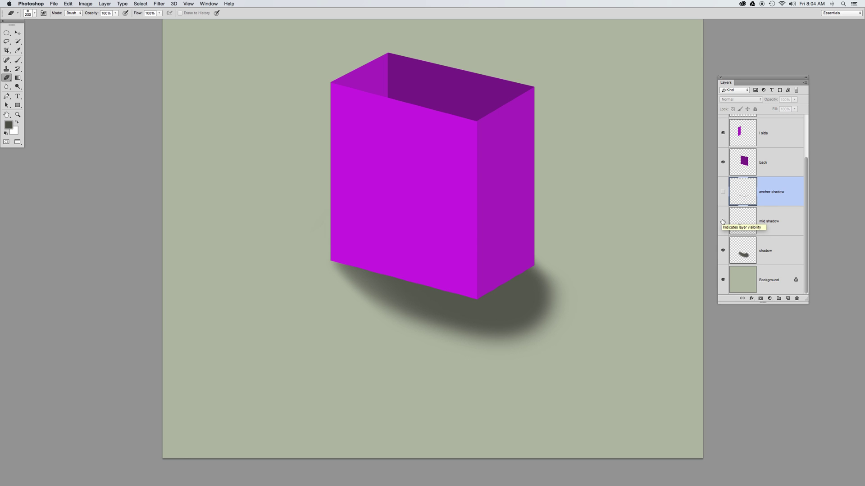
click(722, 221)
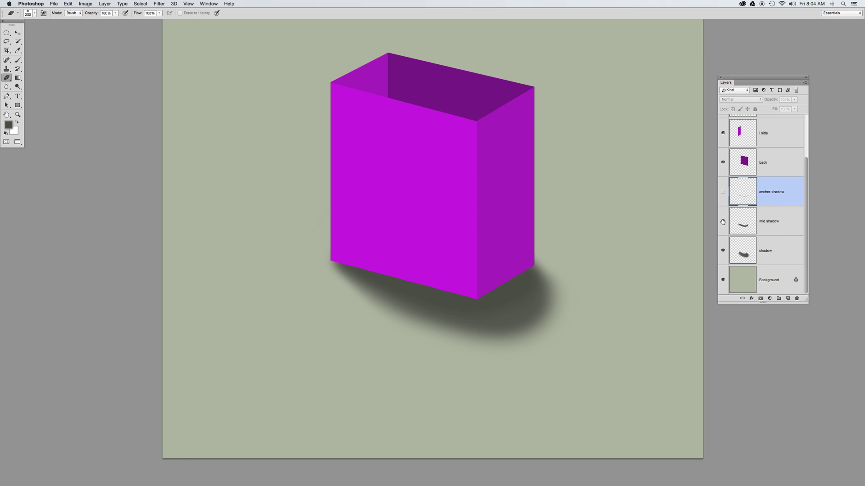
click(723, 192)
Switch the anchor shadow, mid shadow and shadow layers to Multiply blend mode one by one.
click(737, 100)
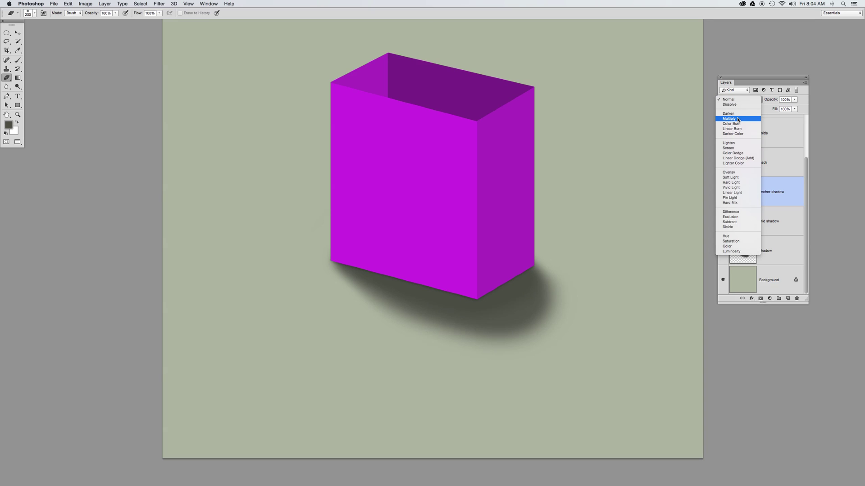
click(738, 119)
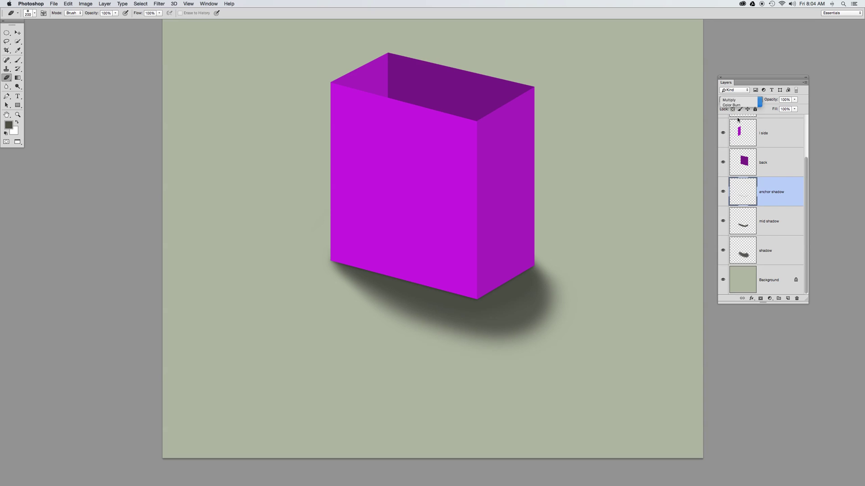
click(779, 221)
click(728, 100)
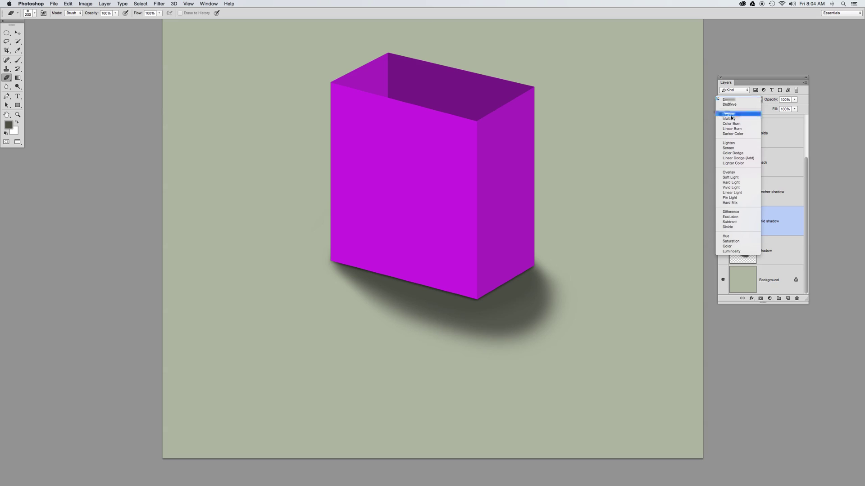
click(731, 120)
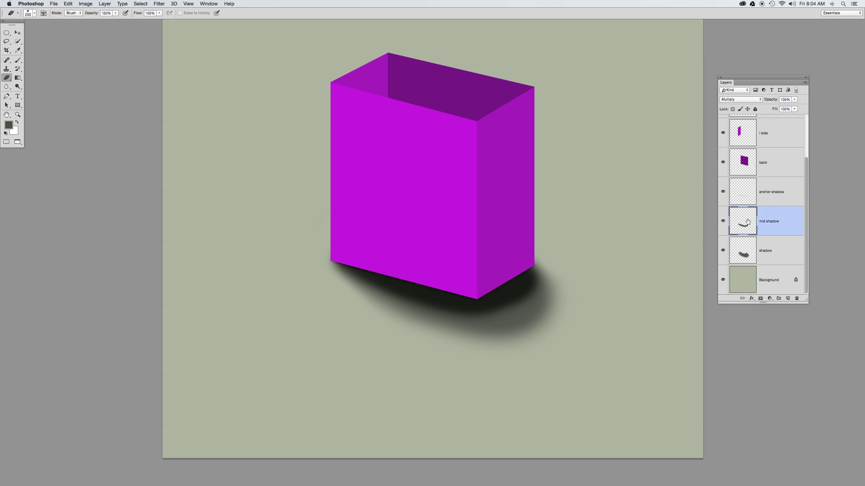
click(765, 255)
click(731, 100)
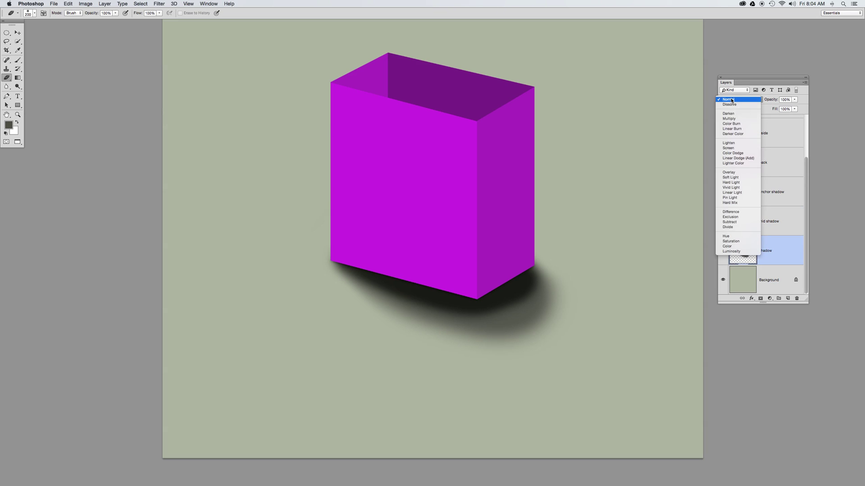
click(734, 119)
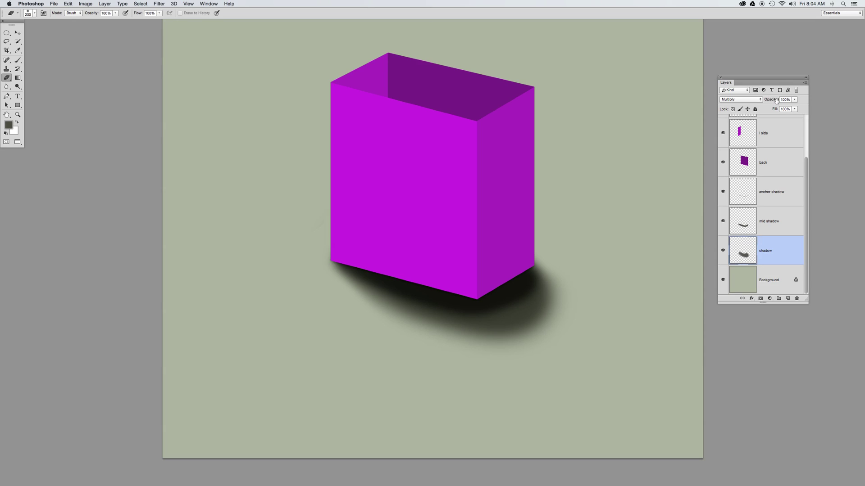
Lower shadow to 76%, mid shadow to about 45%, anchor shadow to about 81% opacity.
drag(768, 99, 768, 100)
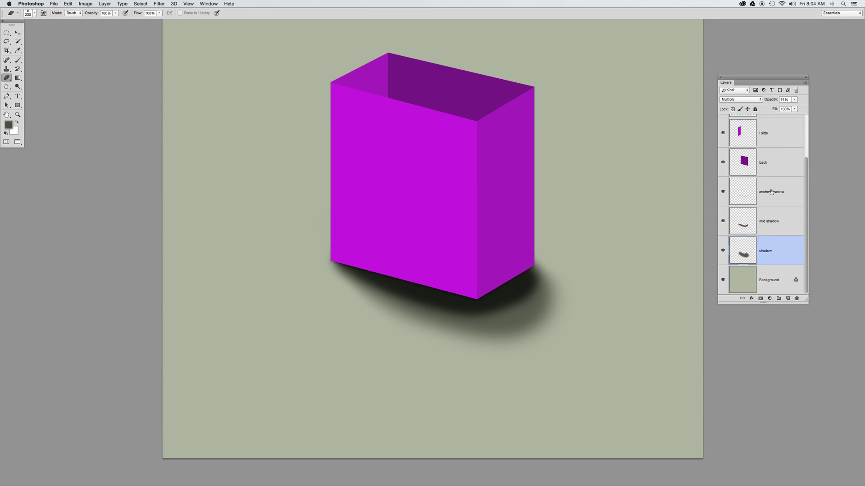
click(774, 226)
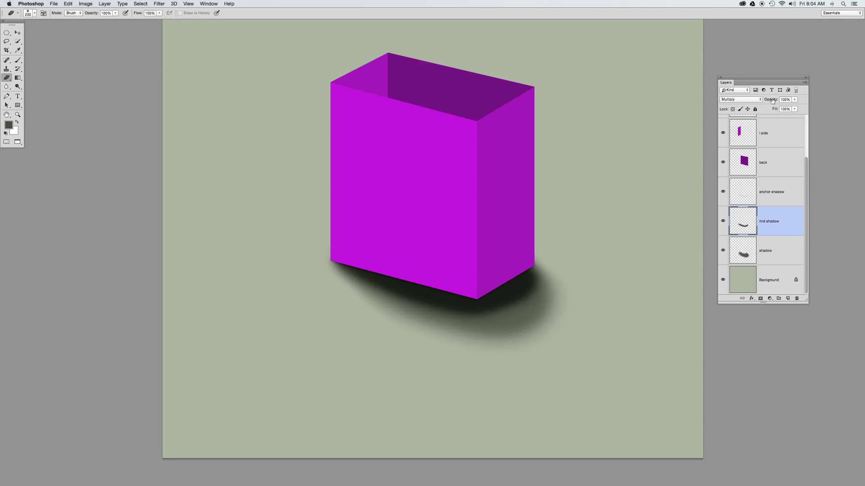
drag(772, 100, 756, 100)
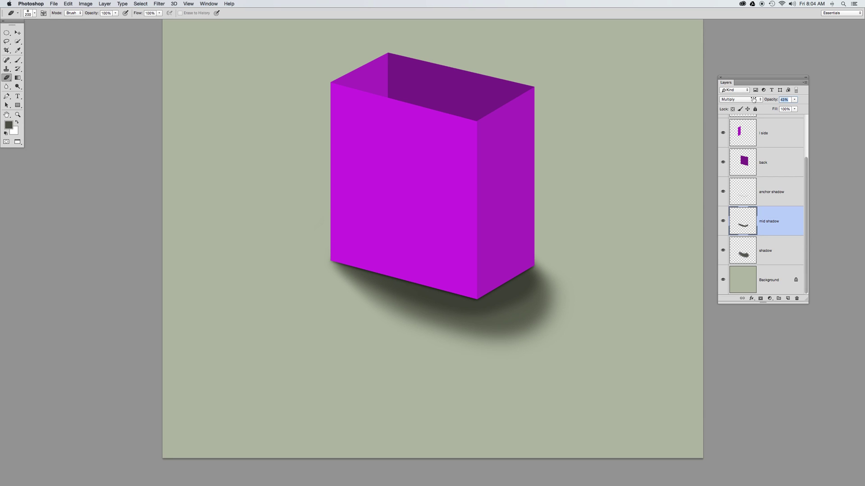
click(784, 203)
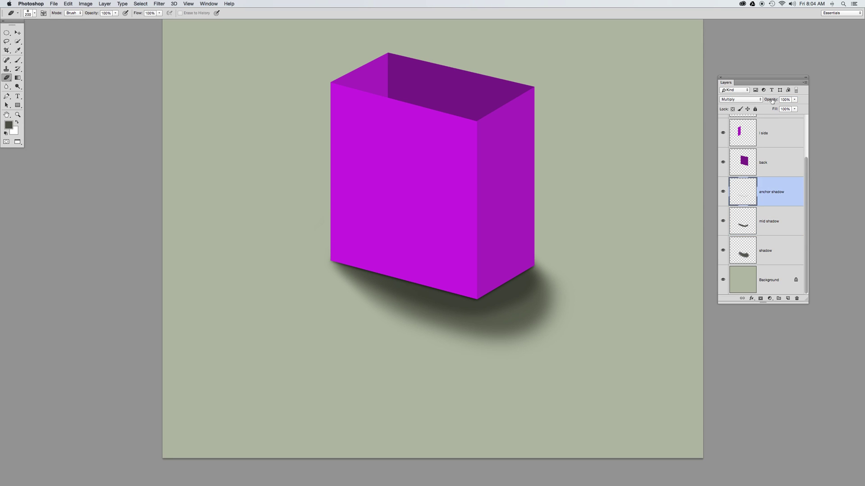
drag(771, 101, 750, 223)
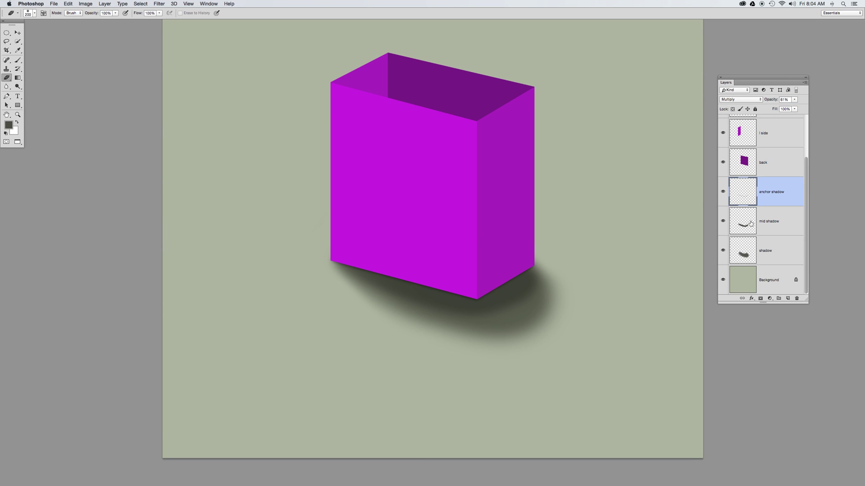
click(722, 281)
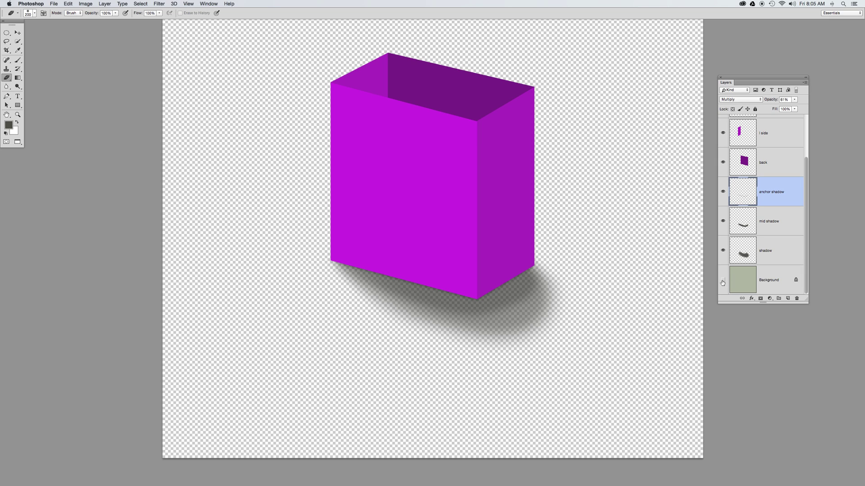
click(722, 282)
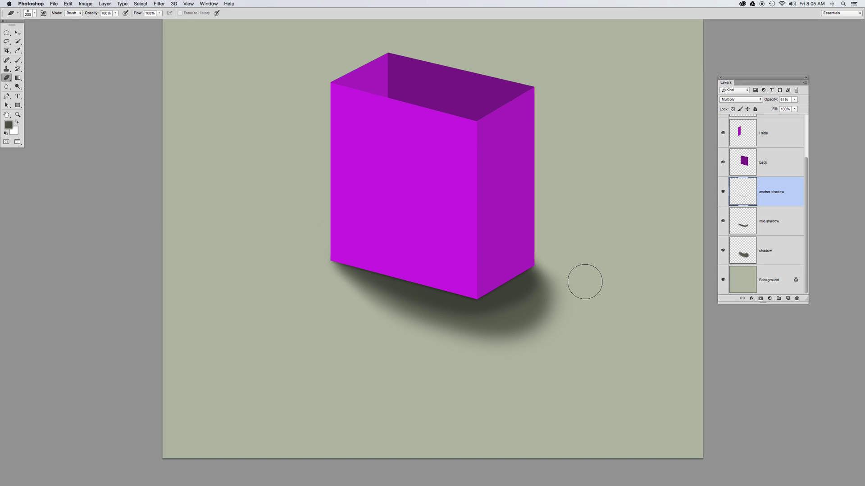
click(779, 221)
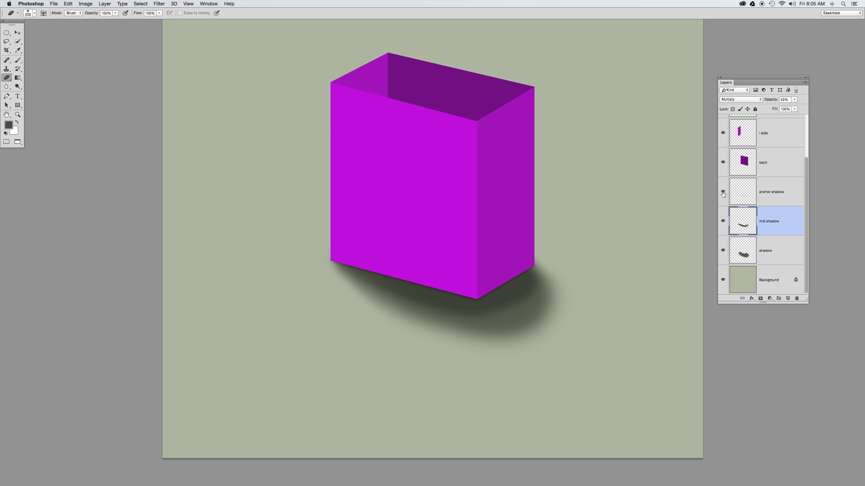
Soften the mid shadow layer's stroke with a 50.1-pixel Gaussian Blur.
click(159, 3)
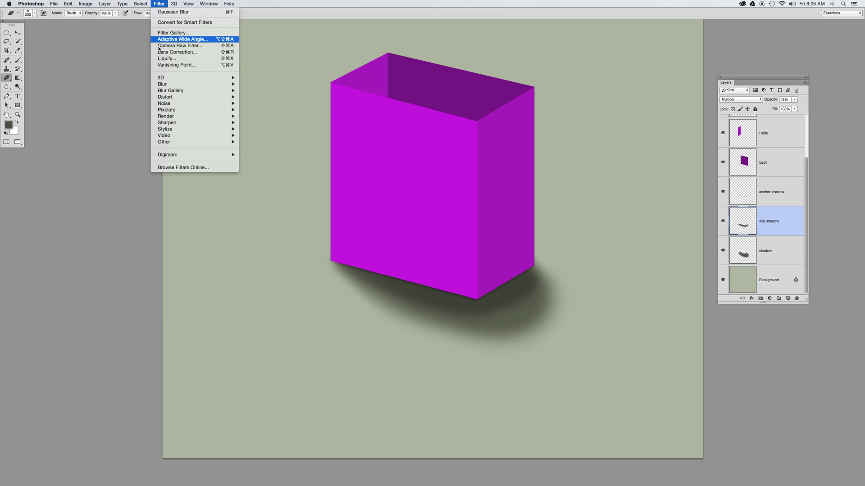
mouse_move(165, 85)
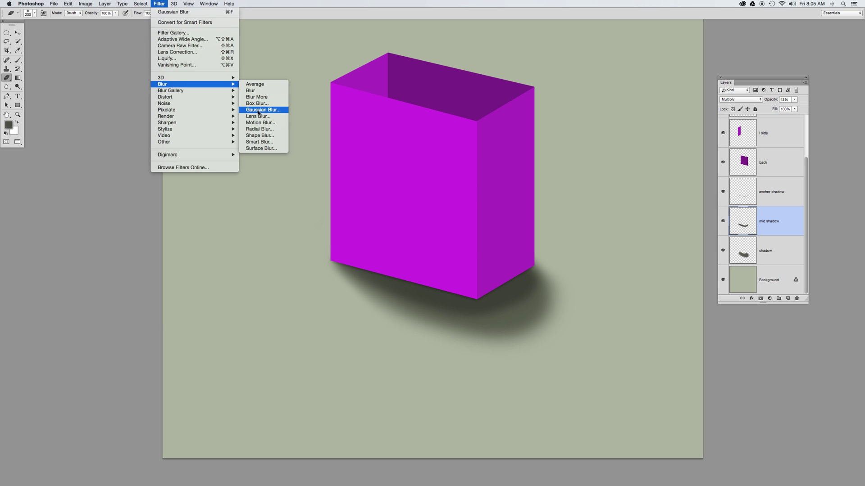
click(259, 110)
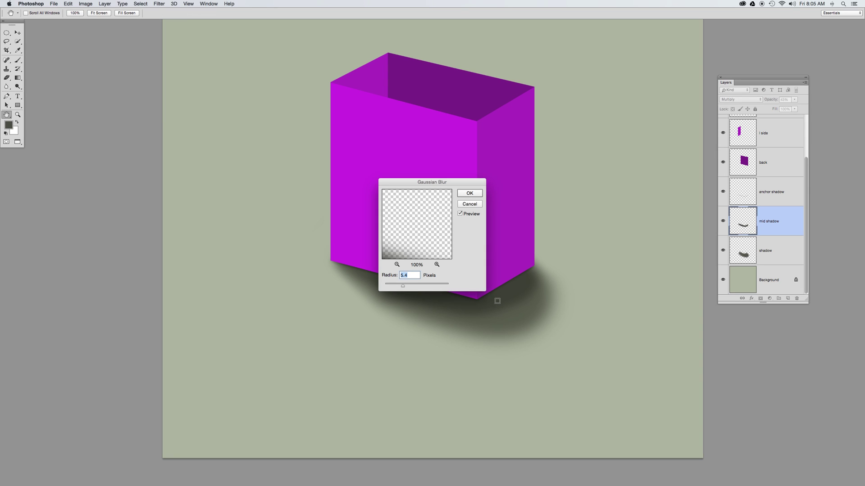
click(446, 299)
drag(404, 287, 421, 289)
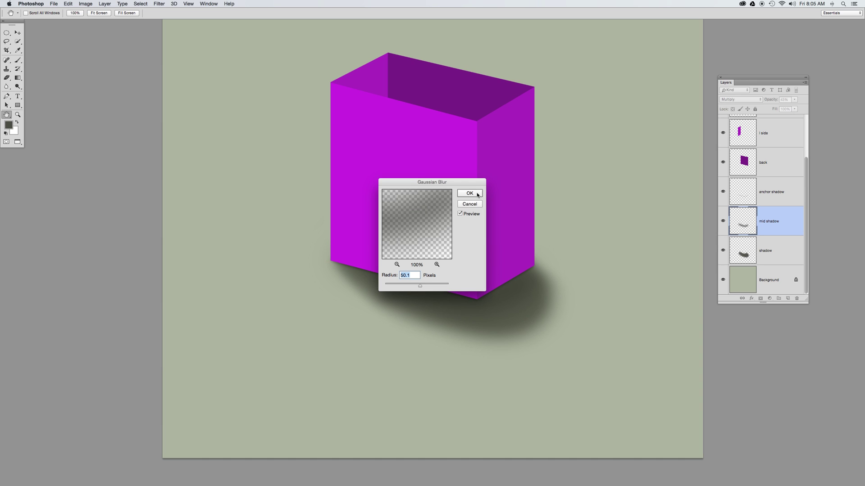
click(477, 195)
key(e)
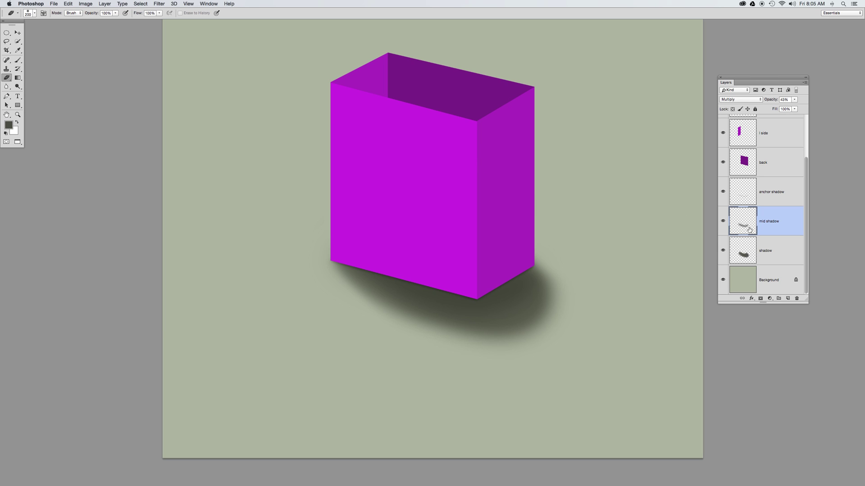
Raise the mid shadow layer's opacity, then select the anchor shadow, mid shadow and shadow layers together.
click(771, 196)
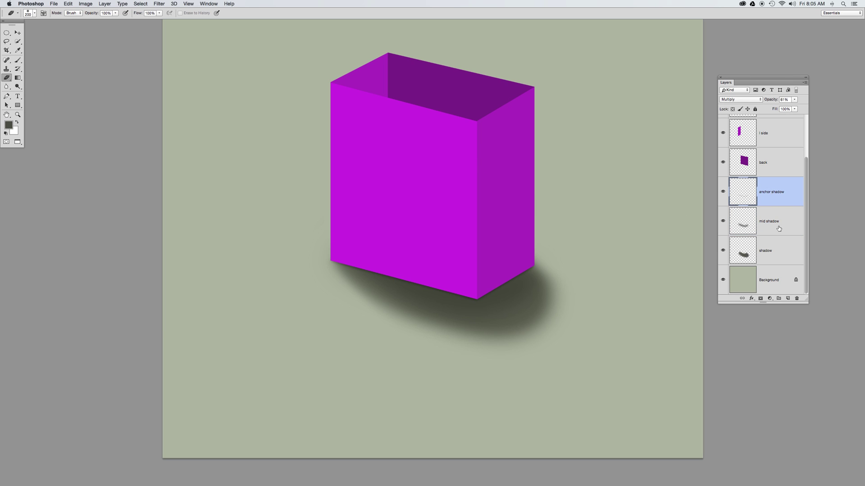
click(777, 259)
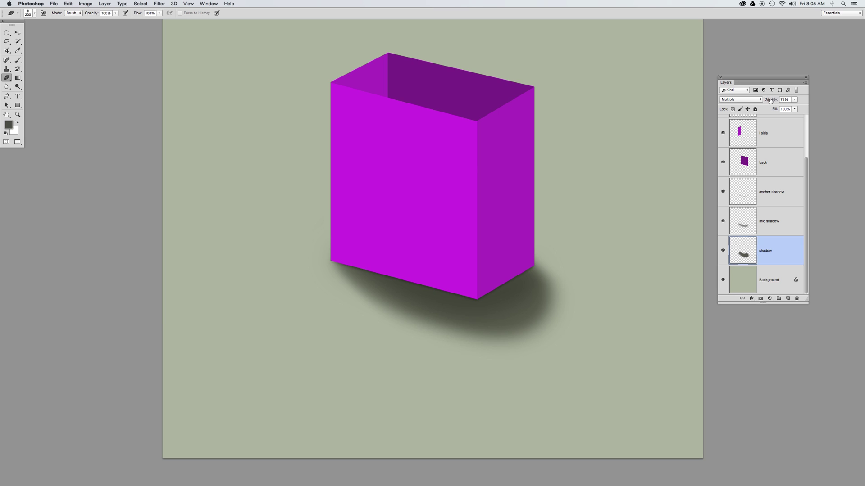
click(772, 100)
click(782, 215)
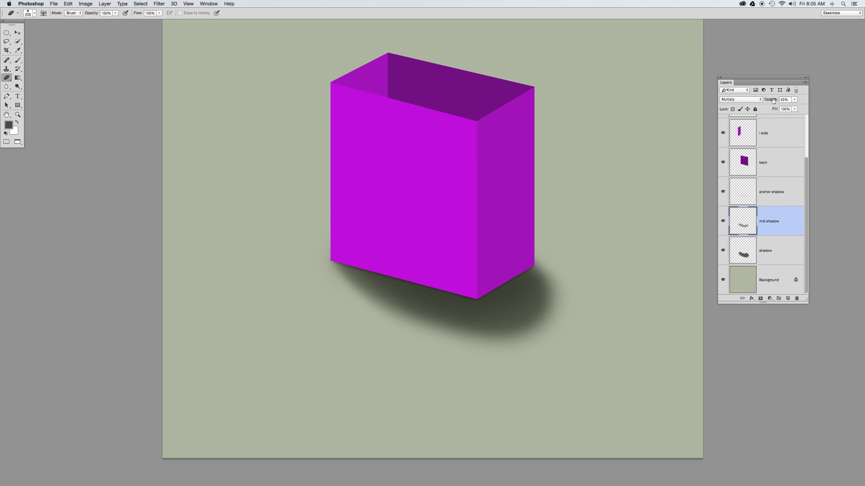
drag(773, 101, 779, 100)
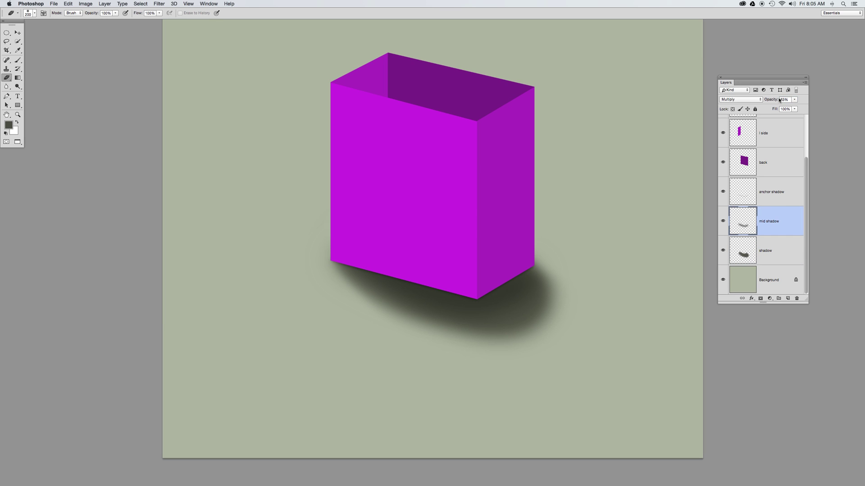
click(775, 190)
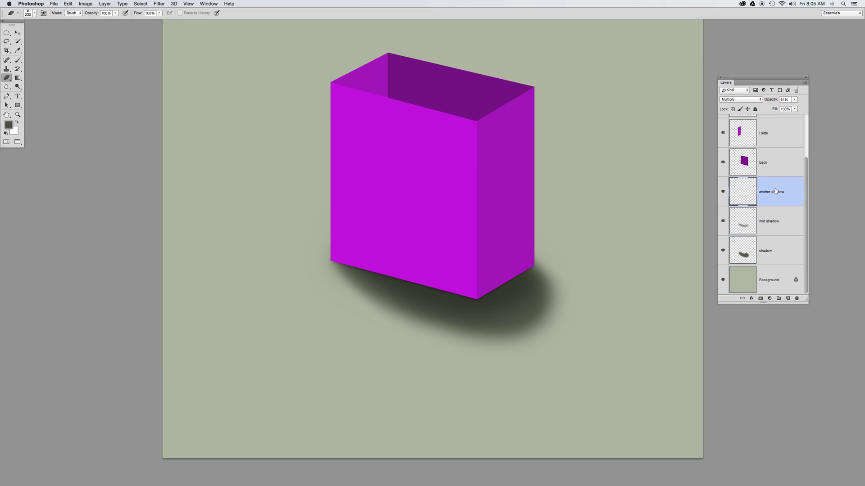
shift+click(772, 251)
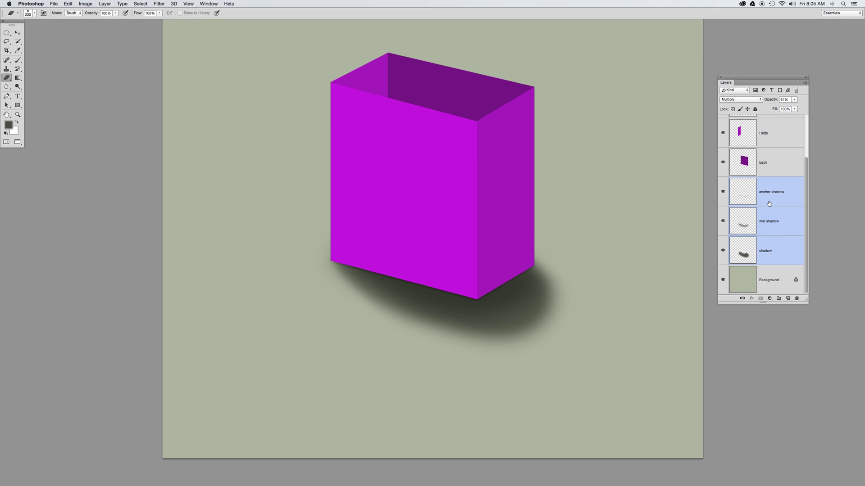
Group the three shadow layers into Group 1 and add a white layer mask.
key(super+g)
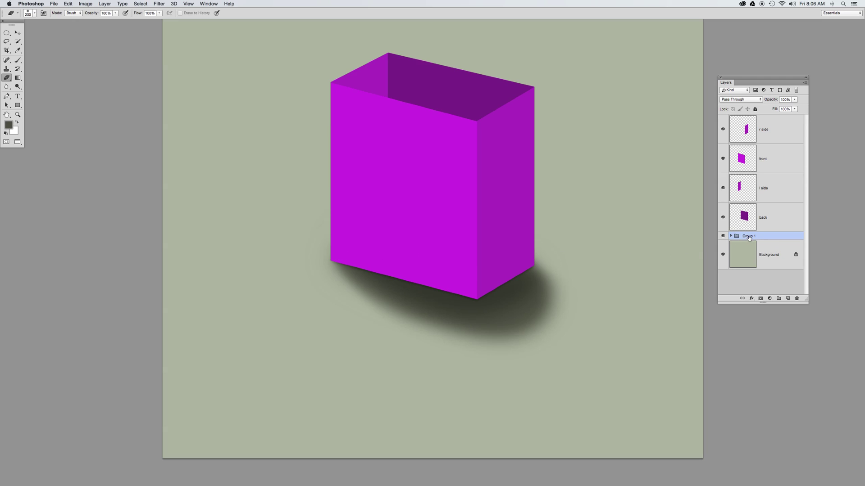
click(760, 298)
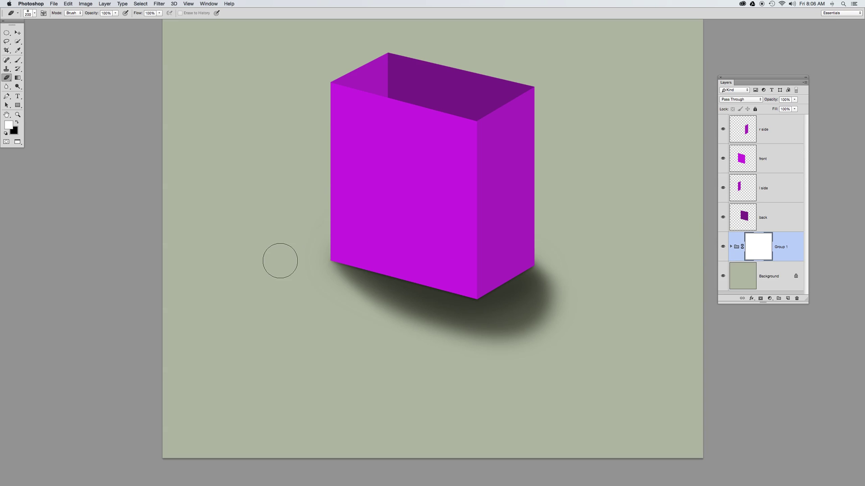
Paint black with a 200-pixel brush on the mask to hide shadow near the front-left and right corners.
key(b)
key(x)
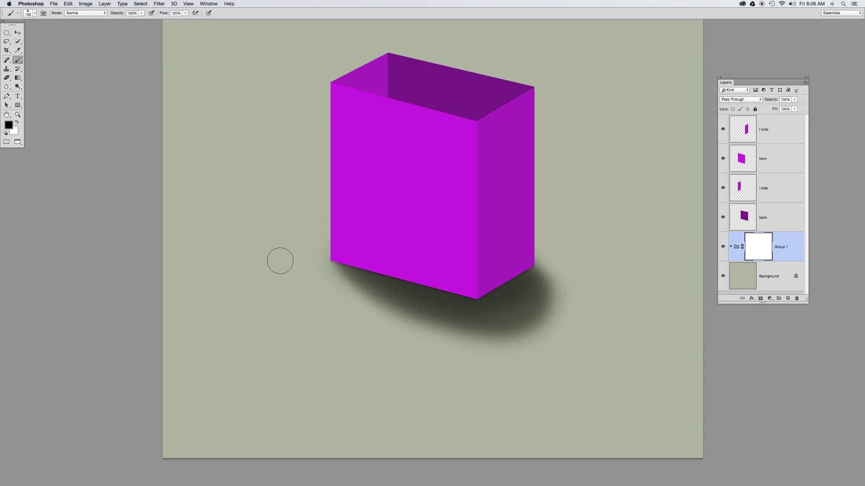
key(bracketright)
key(bracketright)
key(bracketright)
key(bracketright)
key(bracketright)
click(299, 288)
shift+click(419, 387)
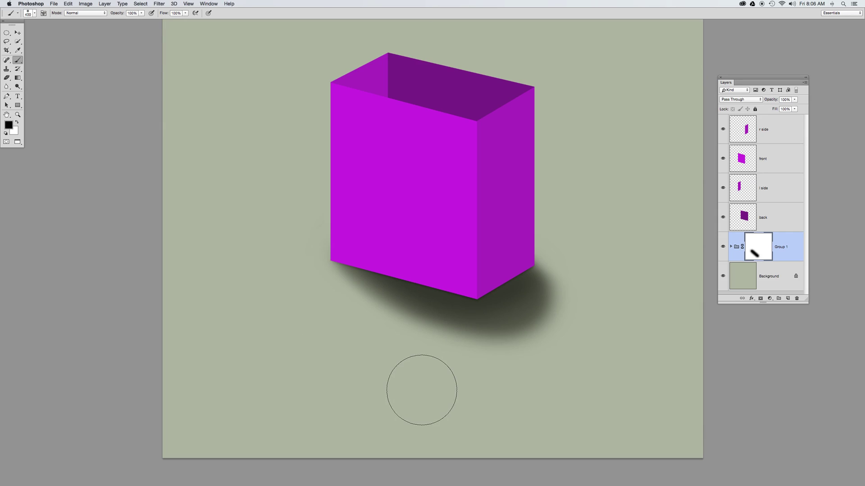
click(557, 230)
shift+click(631, 320)
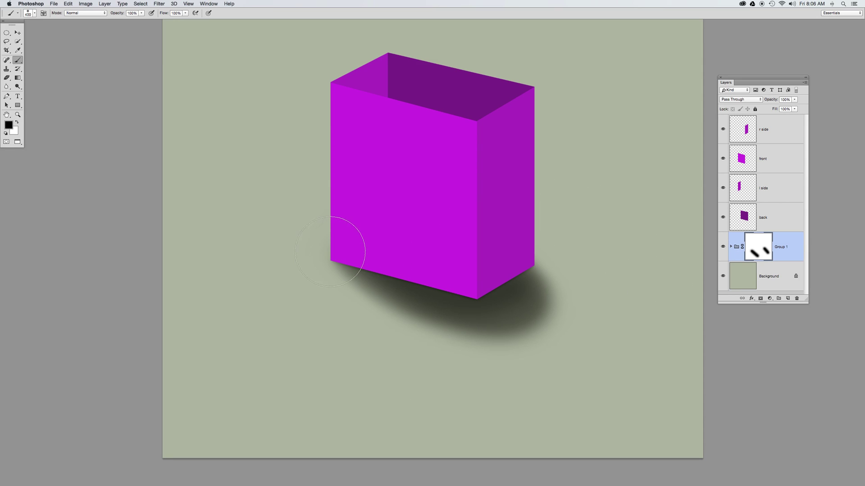
Shrink the brush and swap the painting colour to white and back to black.
key(x)
key(x)
key(bracketleft)
key(bracketleft)
key(bracketleft)
key(bracketleft)
key(bracketleft)
key(bracketleft)
key(bracketleft)
key(x)
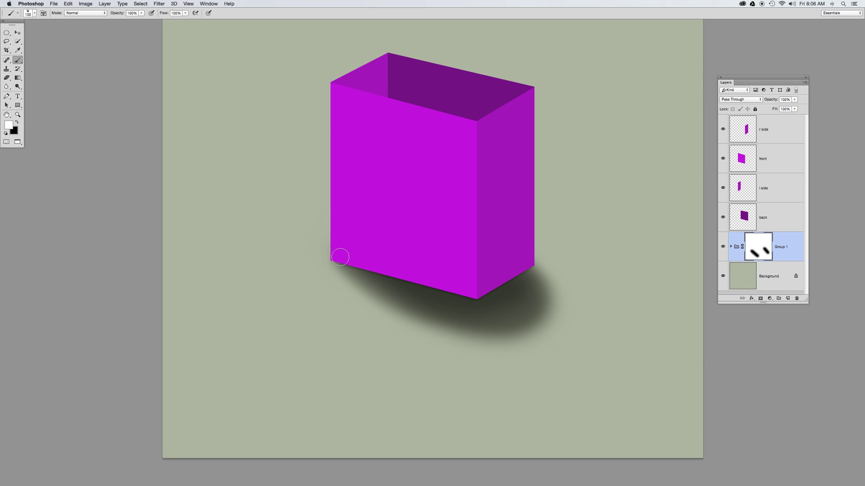